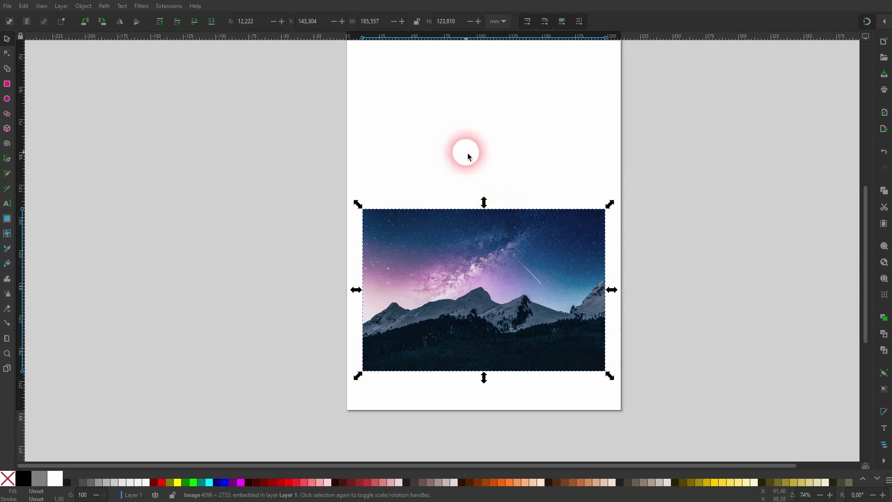
Reselect the mountain photo and try converting it to a path.
{"action": "key", "text": "Escape"}
{"action": "left_click", "coordinate": [475, 276]}
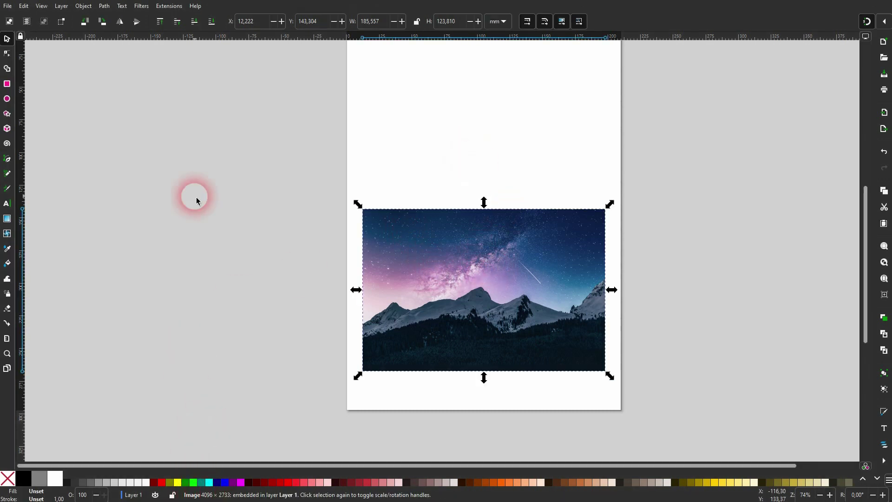
{"action": "left_click", "coordinate": [105, 6]}
{"action": "left_click", "coordinate": [112, 19]}
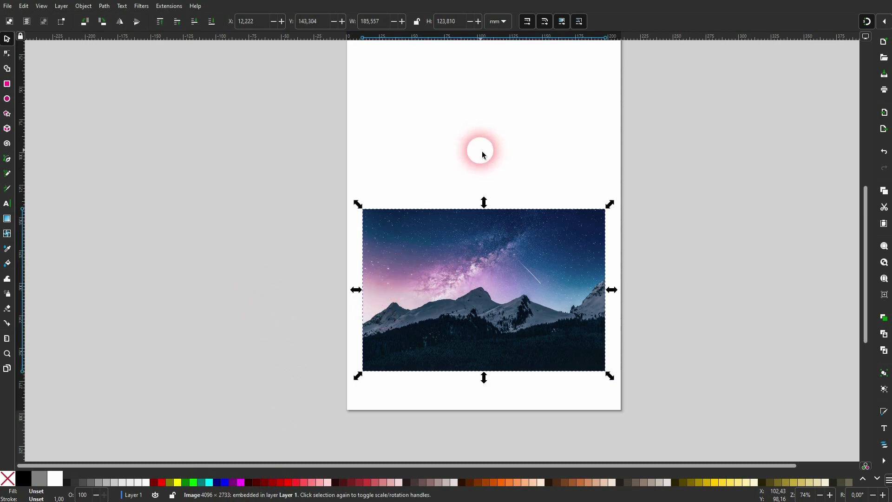
Draw a zigzag path of straight segments across the page to the page edge.
{"action": "left_click", "coordinate": [7, 159]}
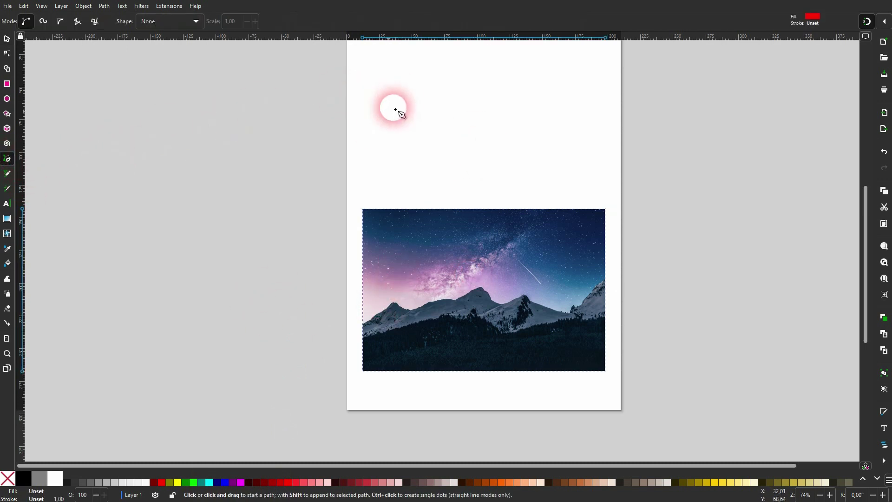
{"action": "left_click", "coordinate": [375, 137]}
{"action": "left_click", "coordinate": [425, 96]}
{"action": "left_click", "coordinate": [475, 143]}
{"action": "left_click", "coordinate": [583, 83]}
{"action": "left_click", "coordinate": [620, 140]}
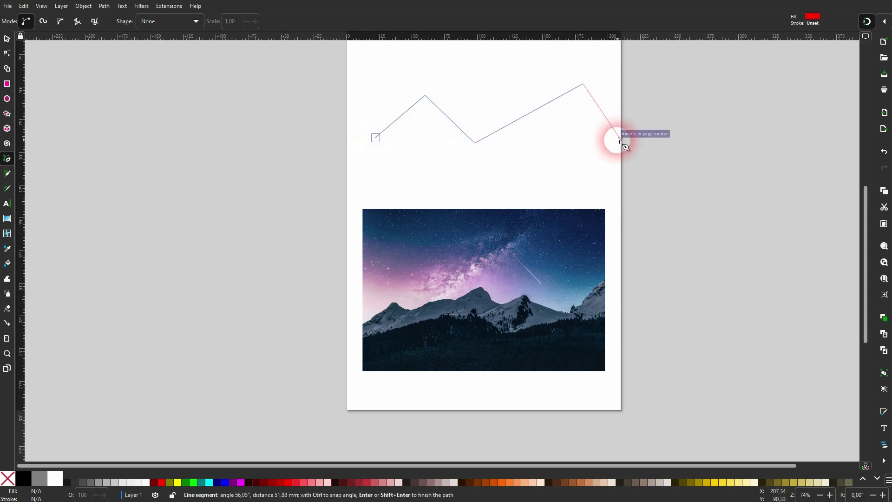
Give the zigzag no fill and a black outline, then delete it.
{"action": "left_click", "coordinate": [7, 38]}
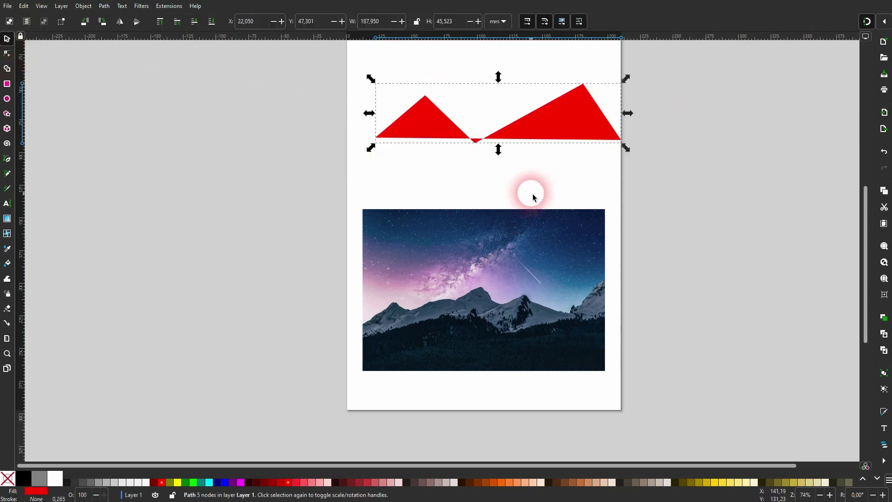
{"action": "left_click", "coordinate": [7, 478]}
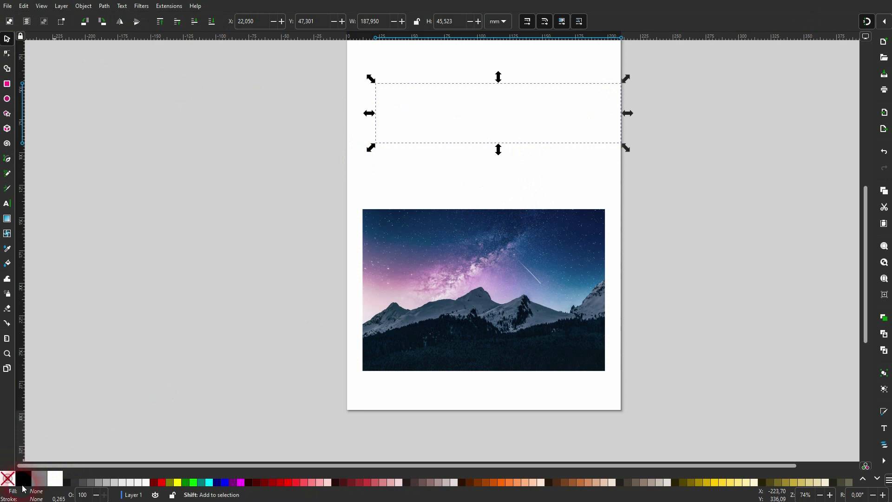
{"action": "left_click", "coordinate": [24, 477], "text": "shift"}
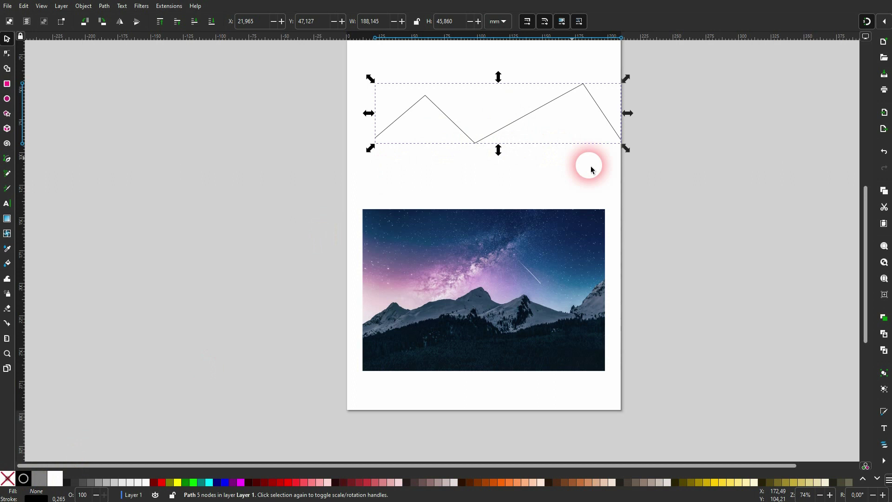
{"action": "key", "text": "Delete"}
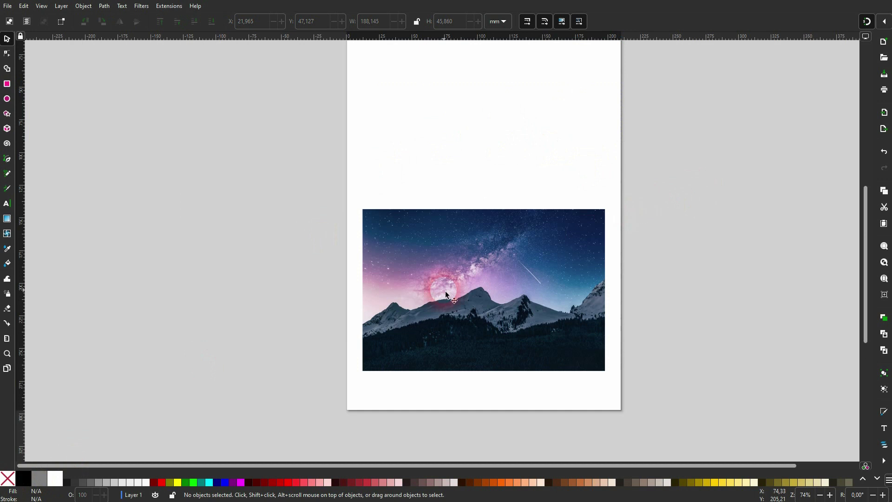
Draw a magenta rectangle covering the photo and move it above the image.
{"action": "left_click", "coordinate": [7, 83]}
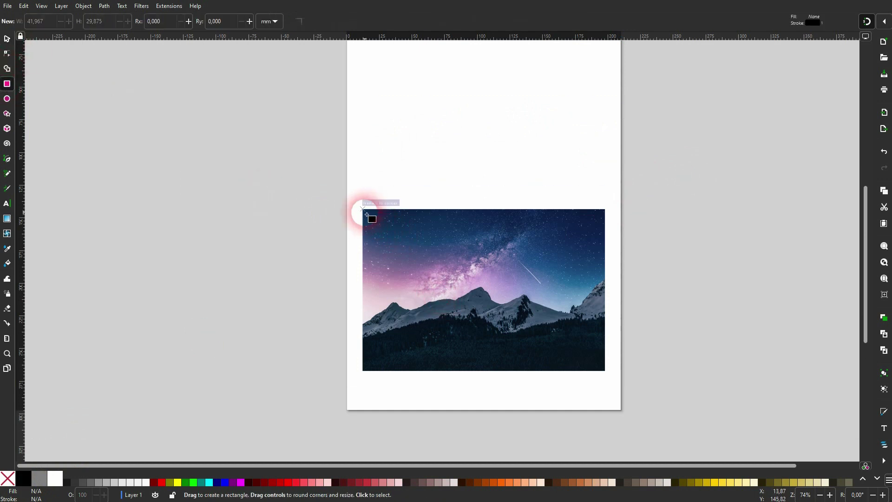
{"action": "left_click_drag", "start_coordinate": [363, 210], "coordinate": [604, 370]}
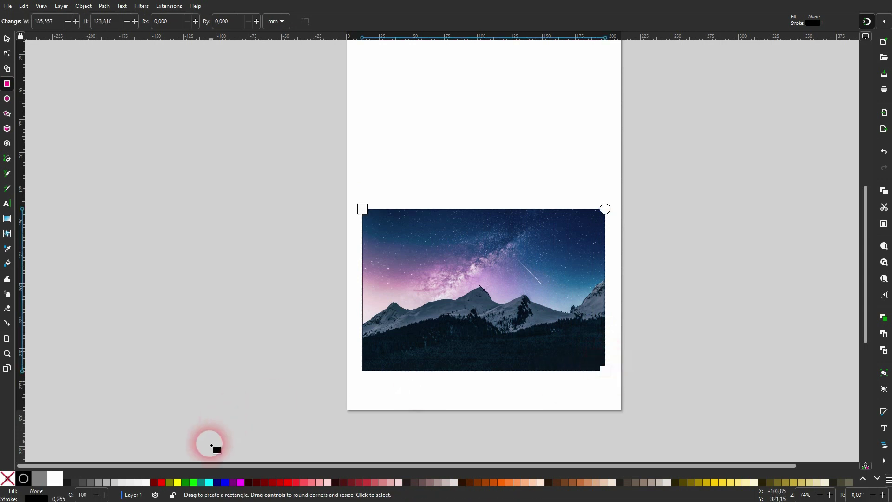
{"action": "left_click", "coordinate": [240, 483]}
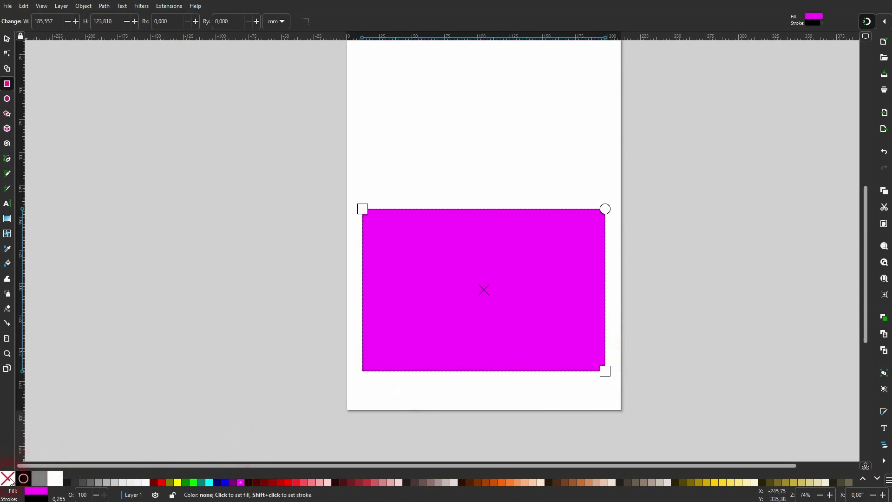
{"action": "left_click", "coordinate": [4, 42]}
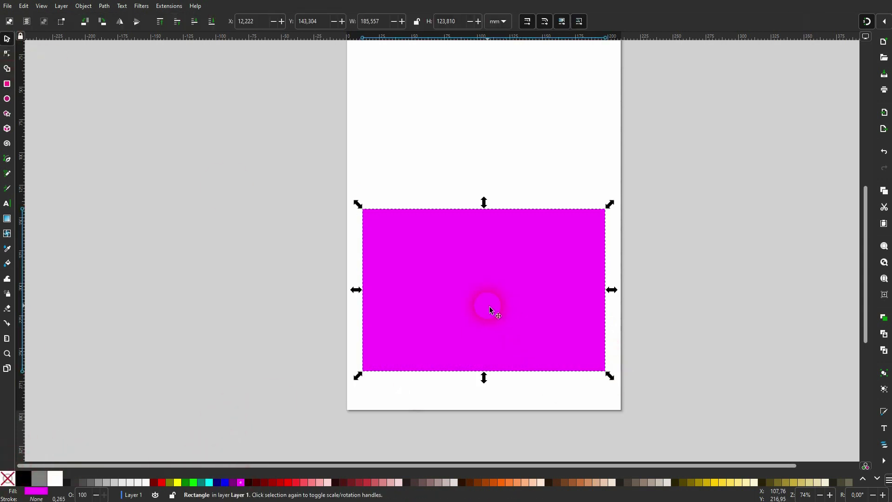
{"action": "left_click_drag", "start_coordinate": [489, 305], "coordinate": [488, 126]}
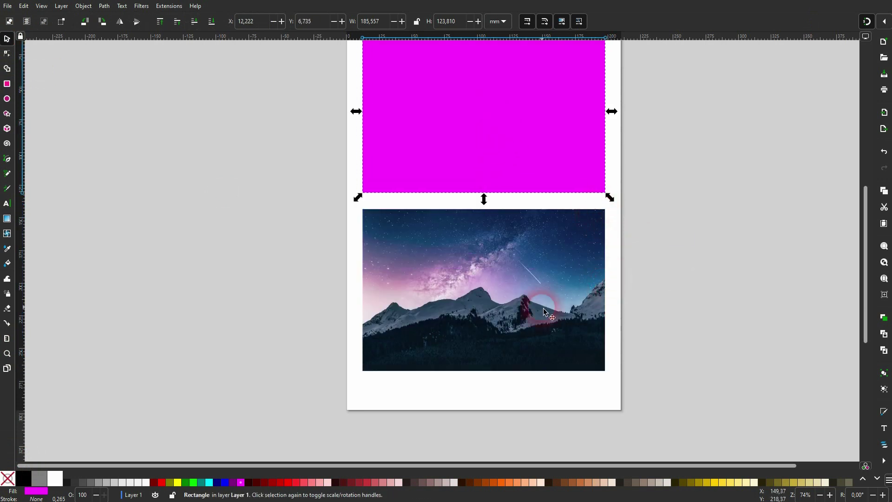
{"action": "left_click", "coordinate": [260, 297]}
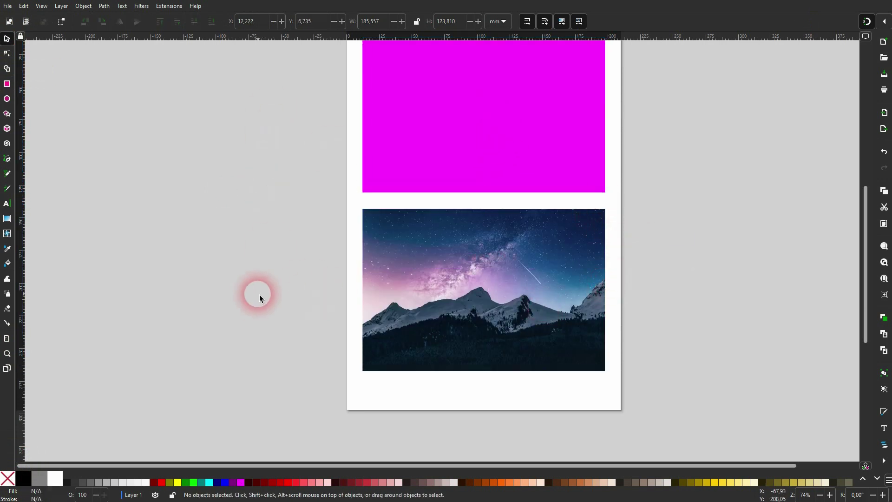
Generate a rack-gear path with tooth spacing 10 from Extensions > Render > Gear > Rack Gear, with live preview.
{"action": "left_click", "coordinate": [169, 6]}
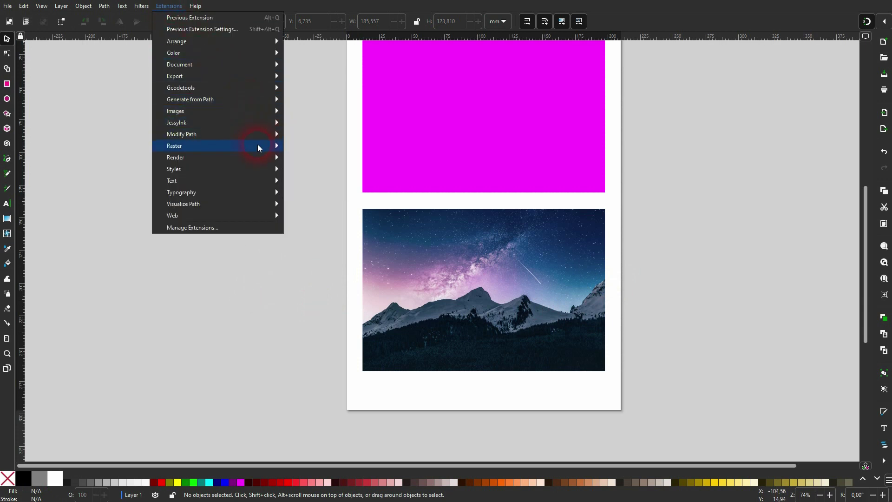
{"action": "mouse_move", "coordinate": [253, 158]}
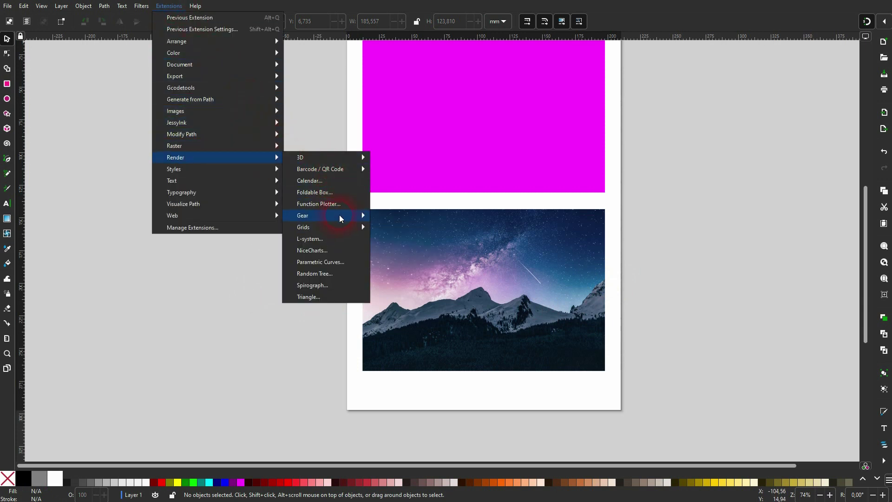
{"action": "mouse_move", "coordinate": [340, 215]}
{"action": "left_click", "coordinate": [397, 227]}
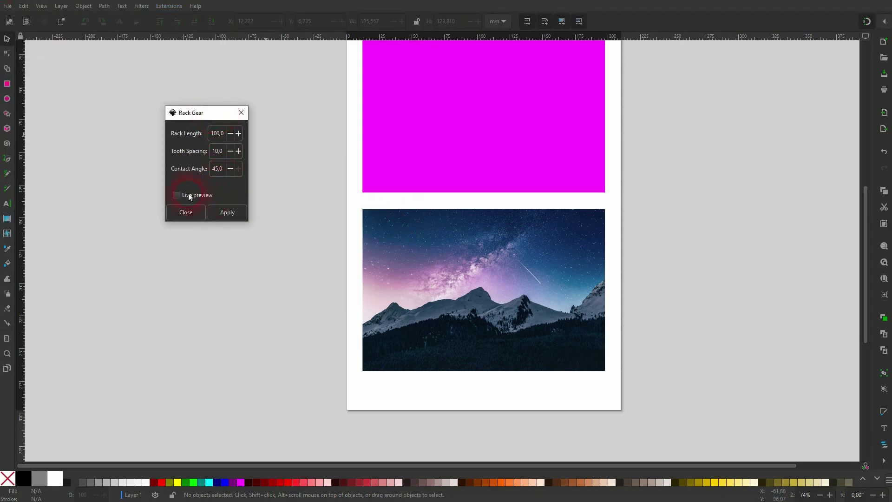
{"action": "left_click", "coordinate": [209, 195]}
{"action": "double_click", "coordinate": [215, 170]}
{"action": "double_click", "coordinate": [214, 155]}
{"action": "double_click", "coordinate": [227, 136]}
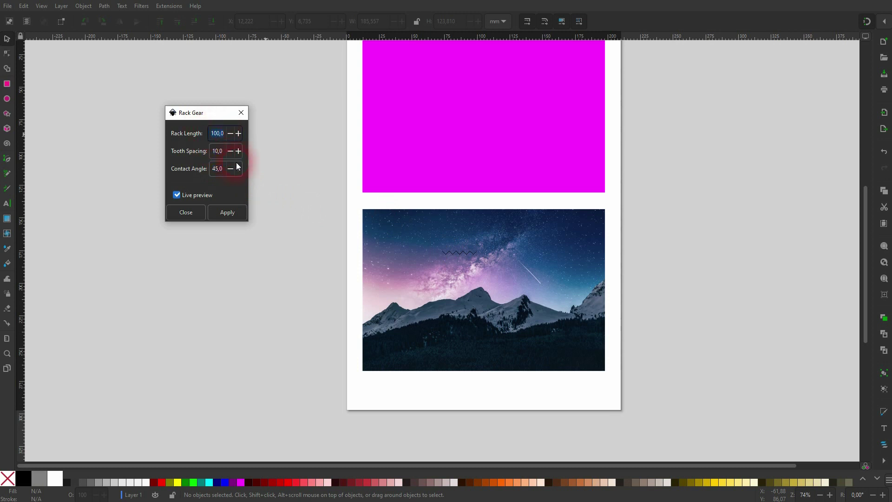
{"action": "left_click", "coordinate": [227, 213]}
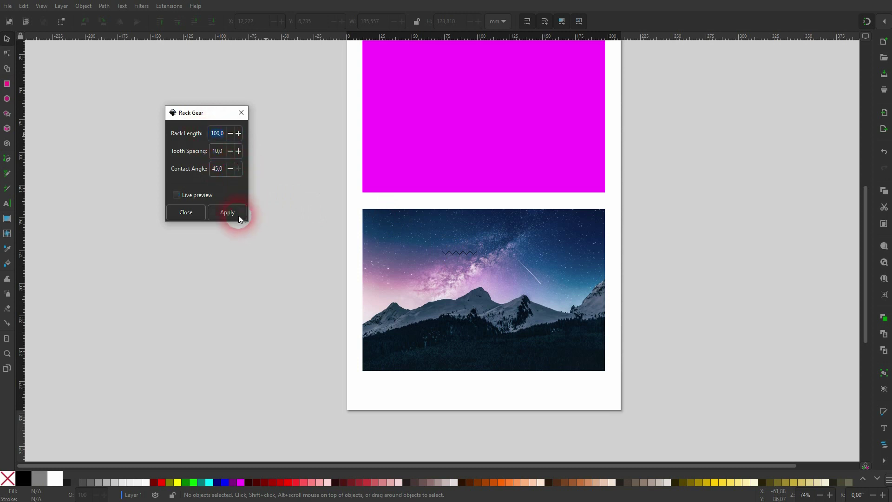
{"action": "left_click", "coordinate": [240, 112]}
Scale the small rack-gear zigzag up to well beyond the photo's width.
{"action": "left_click", "coordinate": [460, 254]}
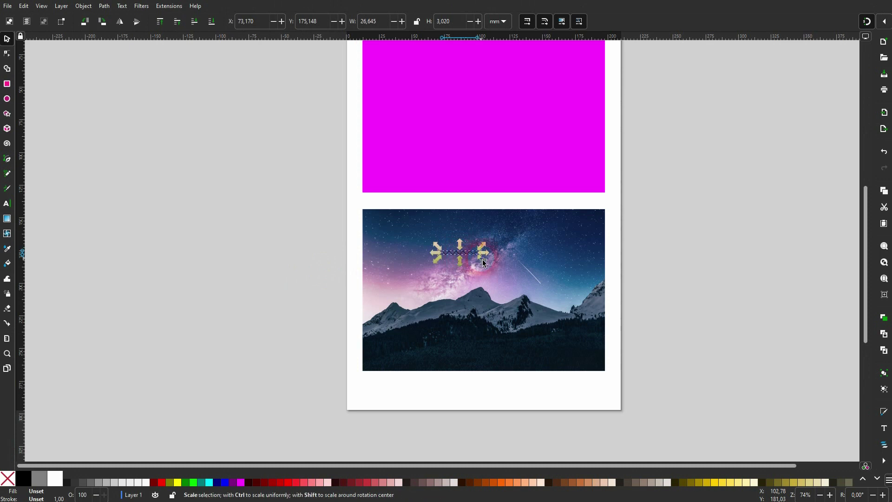
{"action": "left_click", "coordinate": [483, 271]}
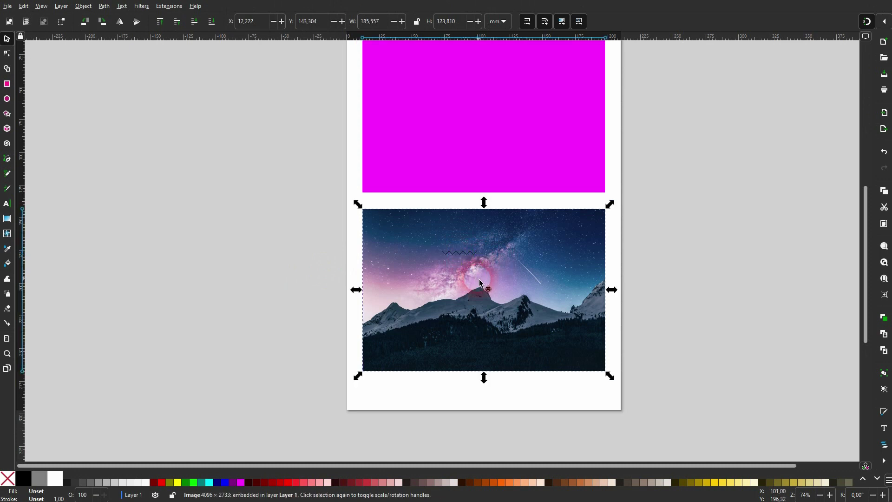
{"action": "scroll", "coordinate": [725, 271], "scroll_direction": "up", "scroll_amount": 2}
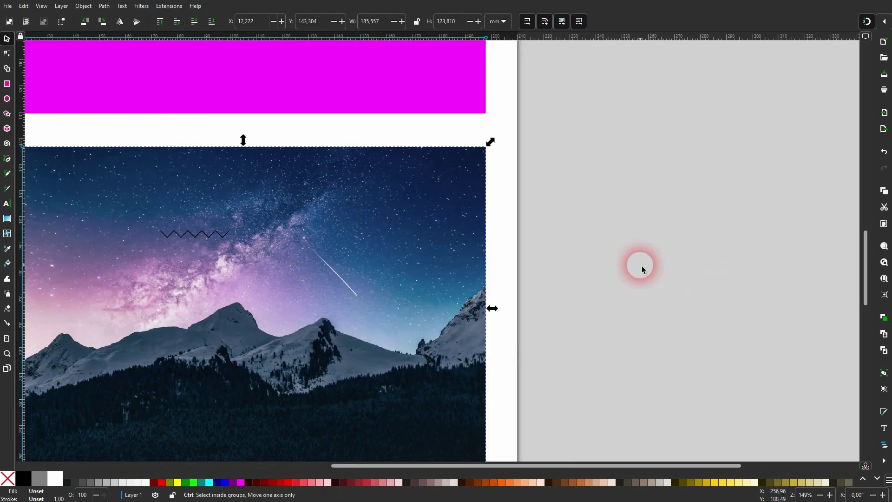
{"action": "left_click", "coordinate": [223, 236]}
{"action": "left_click_drag", "start_coordinate": [241, 237], "coordinate": [765, 216]}
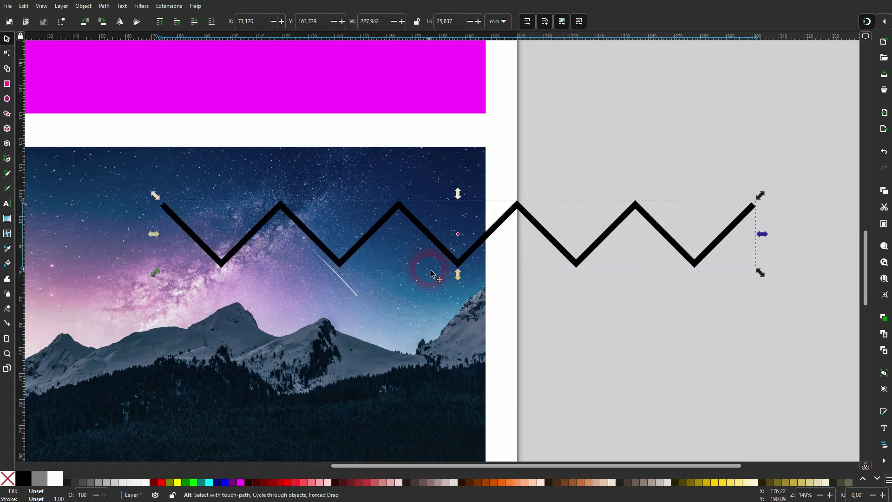
{"action": "left_click", "coordinate": [417, 261]}
Place the zigzag across the photo and drag the magenta rectangle down onto it.
{"action": "scroll", "coordinate": [417, 260], "scroll_direction": "down", "scroll_amount": 2}
{"action": "left_click_drag", "start_coordinate": [487, 252], "coordinate": [390, 290]}
{"action": "left_click", "coordinate": [299, 265]}
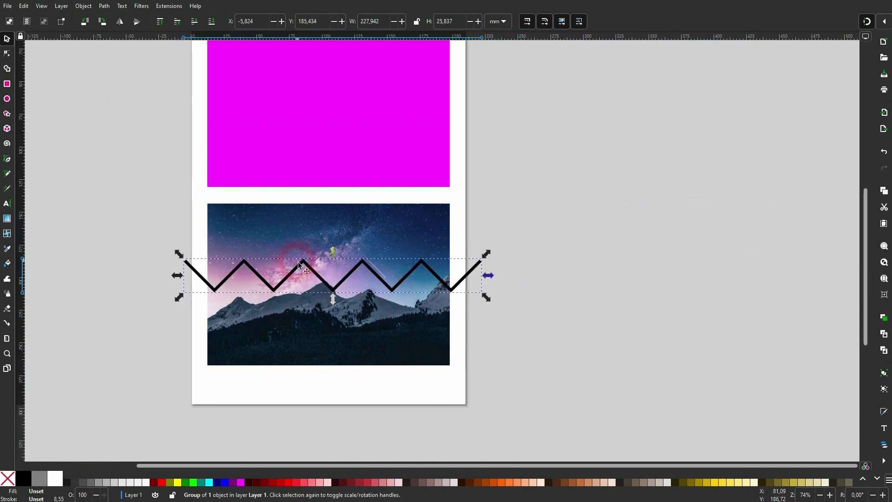
{"action": "left_click", "coordinate": [522, 183]}
{"action": "left_click_drag", "start_coordinate": [298, 130], "coordinate": [300, 288]}
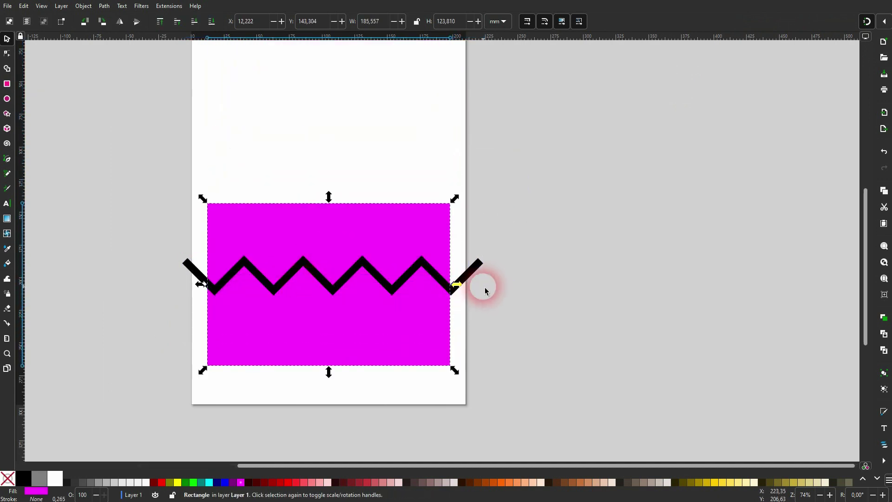
Select the zigzag group and ungroup it with Shift+Ctrl+G into a single path.
{"action": "left_click", "coordinate": [543, 197]}
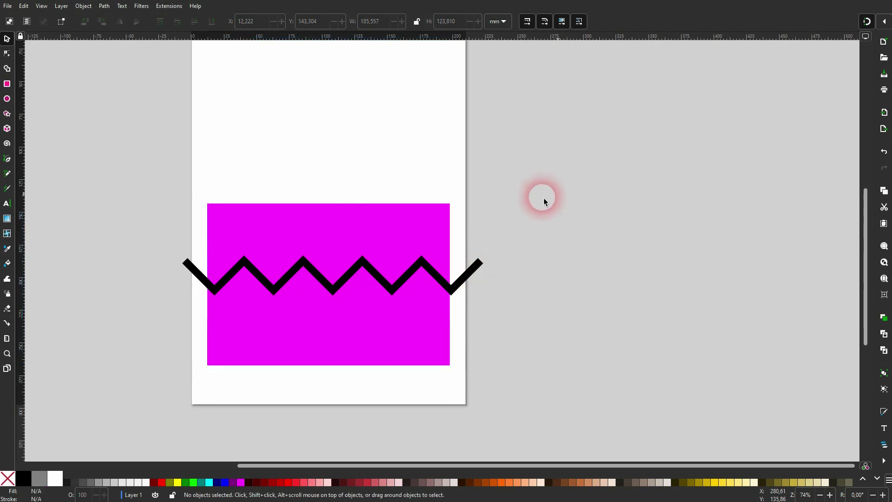
{"action": "left_click", "coordinate": [428, 225]}
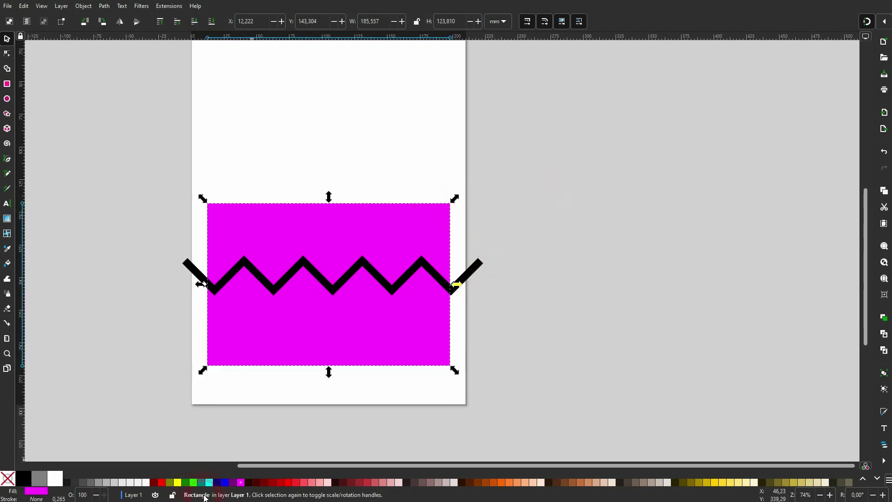
{"action": "left_click", "coordinate": [562, 276]}
{"action": "left_click", "coordinate": [471, 277]}
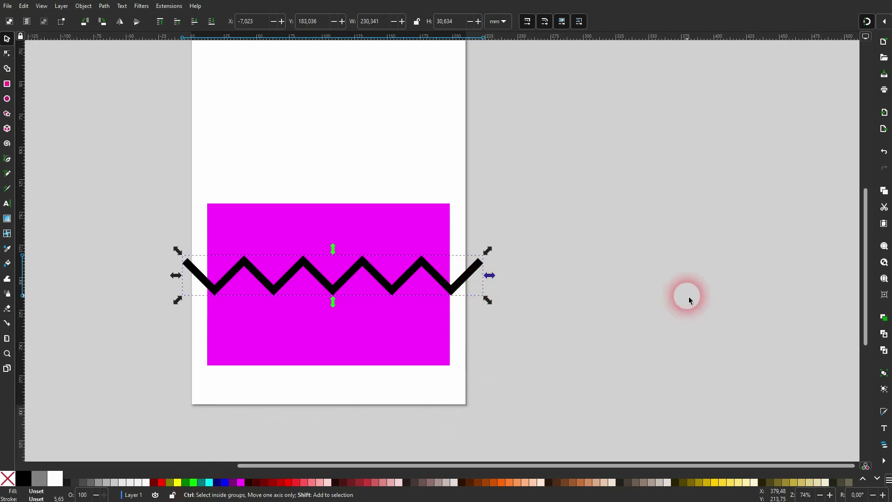
{"action": "key", "text": "ctrl+shift+g"}
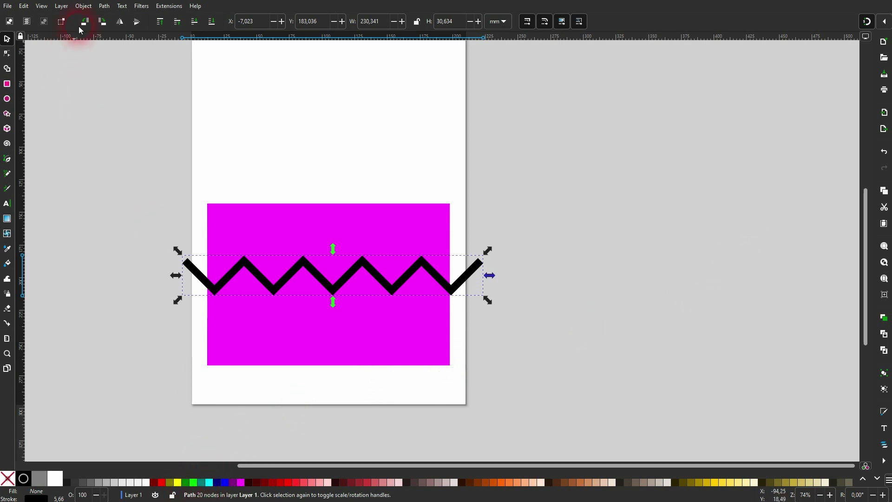
{"action": "left_click", "coordinate": [83, 7]}
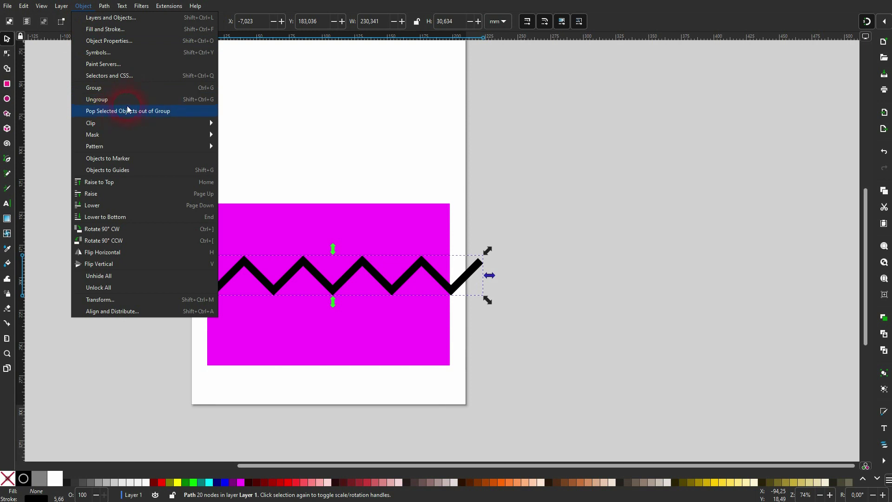
{"action": "left_click", "coordinate": [543, 219]}
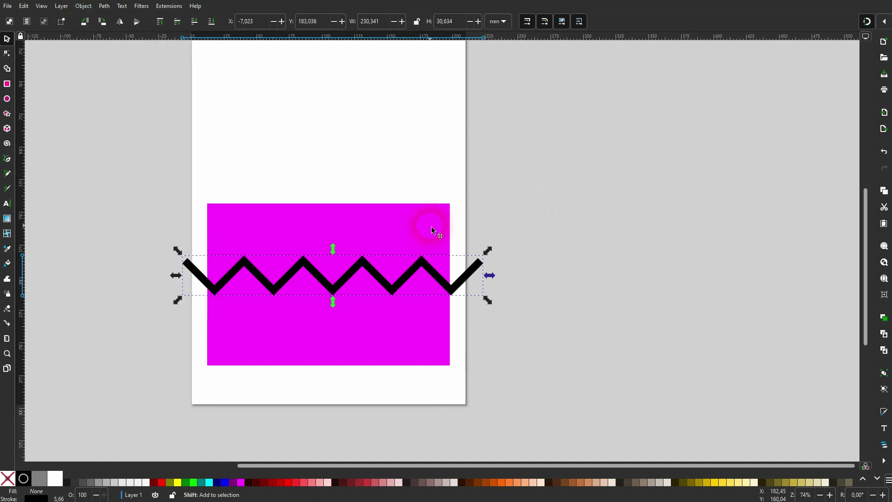
Select the zigzag with the magenta rectangle and cut the rectangle along it with Path > Division.
{"action": "left_click", "coordinate": [434, 231], "text": "shift"}
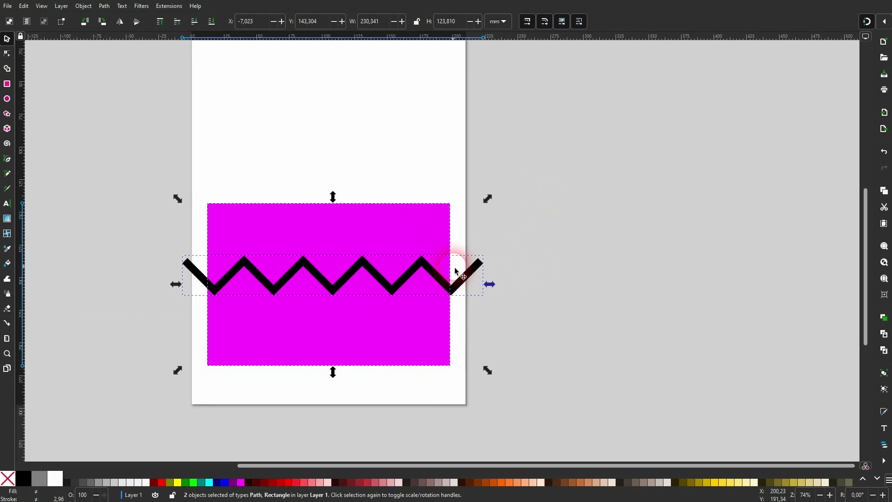
{"action": "left_click_drag", "start_coordinate": [453, 223], "coordinate": [746, 195]}
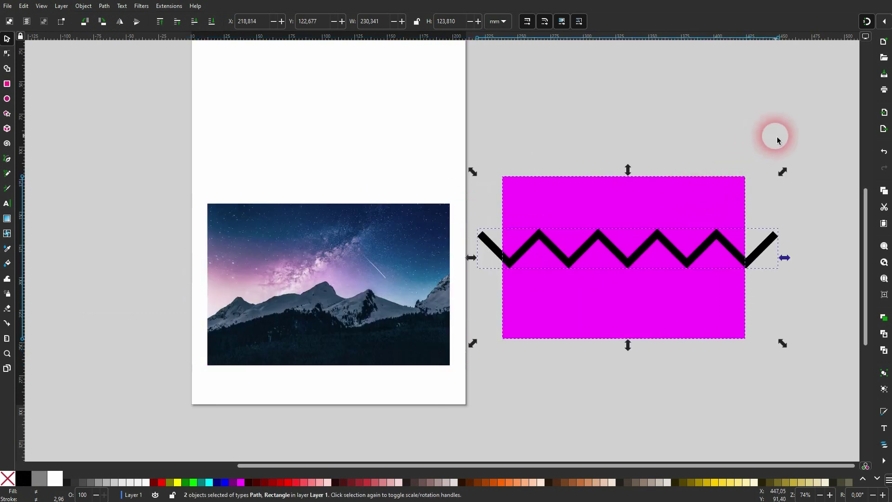
{"action": "key", "text": "ctrl+z"}
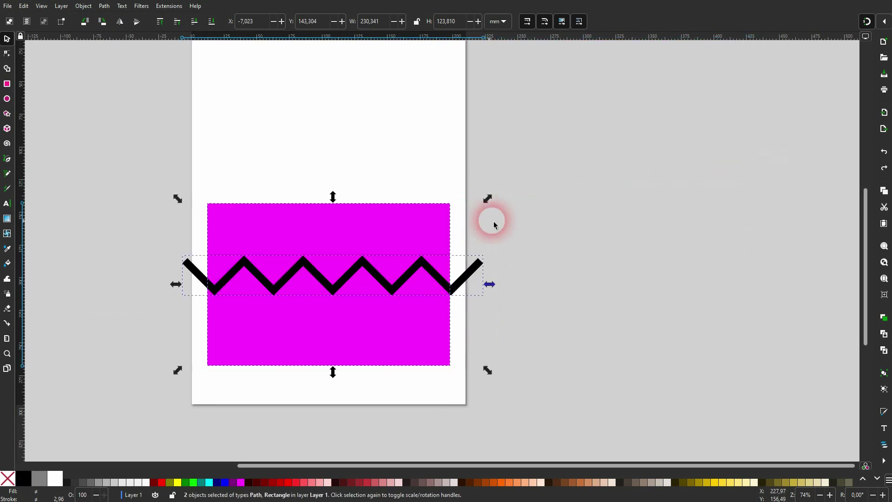
{"action": "left_click", "coordinate": [104, 6]}
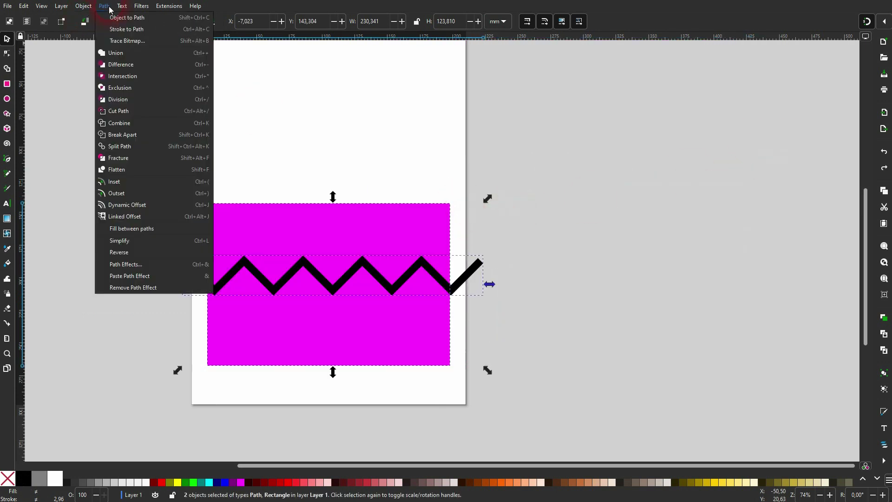
{"action": "left_click", "coordinate": [137, 102]}
Drag the upper magenta piece up and the lower piece down to open a zigzag gap.
{"action": "left_click", "coordinate": [302, 197]}
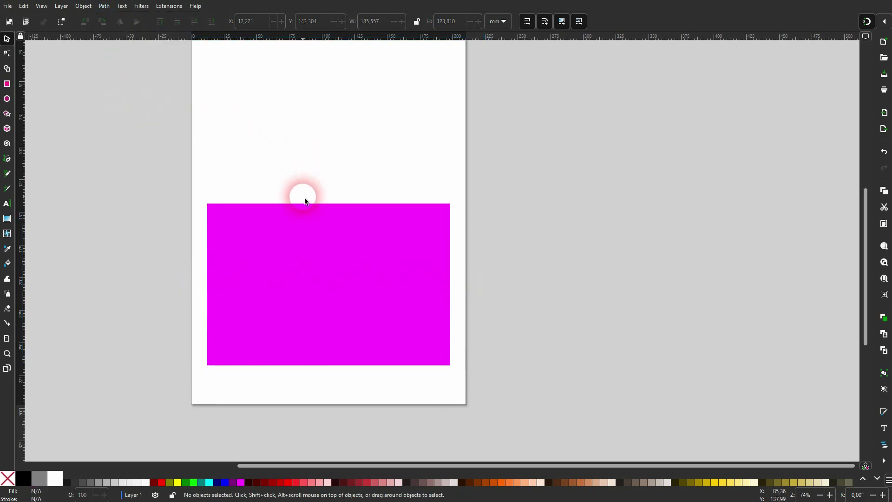
{"action": "left_click", "coordinate": [300, 233]}
{"action": "left_click_drag", "start_coordinate": [303, 232], "coordinate": [303, 220]}
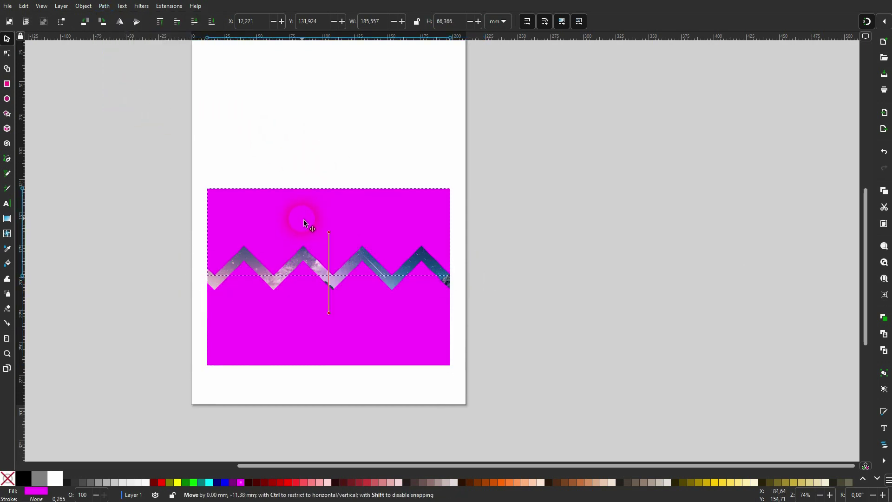
{"action": "left_click_drag", "start_coordinate": [299, 308], "coordinate": [302, 324]}
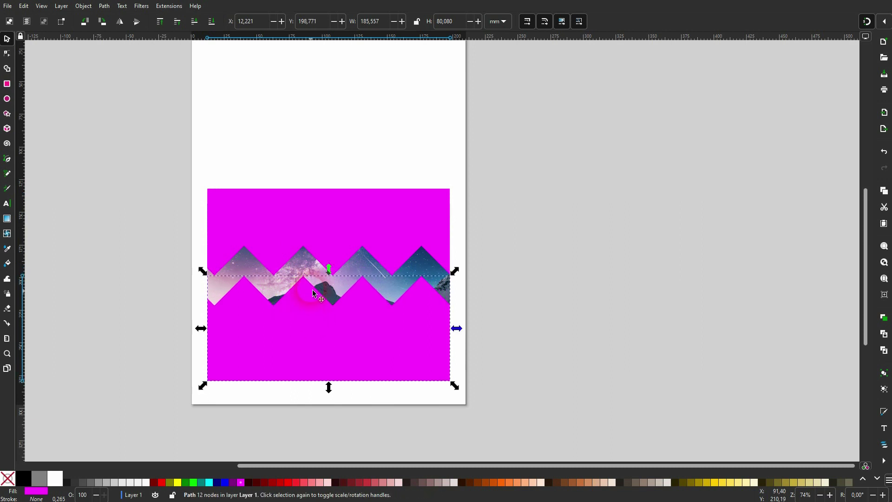
{"action": "left_click_drag", "start_coordinate": [325, 228], "coordinate": [323, 238]}
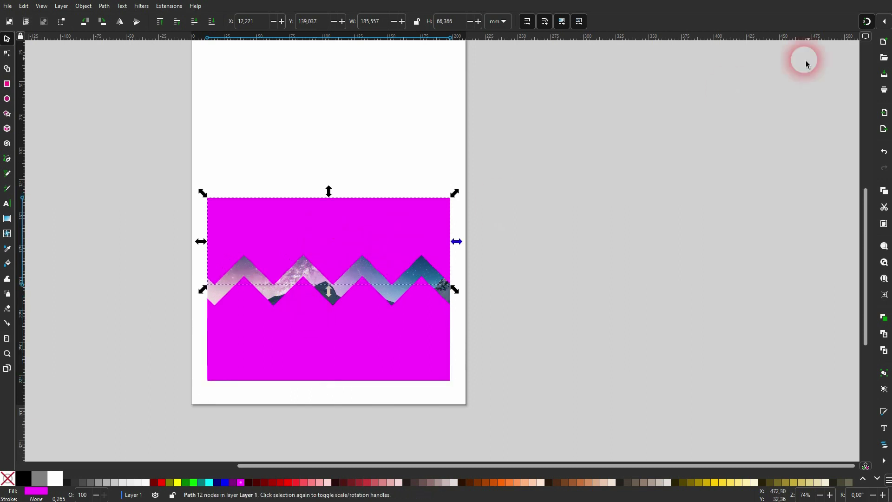
Turn snapping off, fine-tune the upper piece, then select both pieces and nudge them slightly.
{"action": "left_click", "coordinate": [886, 24]}
{"action": "left_click", "coordinate": [823, 16]}
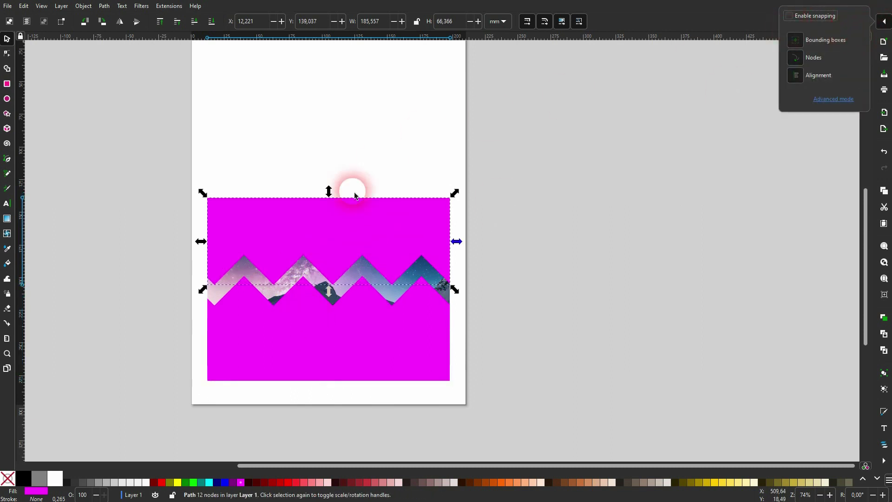
{"action": "left_click_drag", "start_coordinate": [318, 236], "coordinate": [341, 232]}
{"action": "left_click", "coordinate": [367, 342], "text": "shift"}
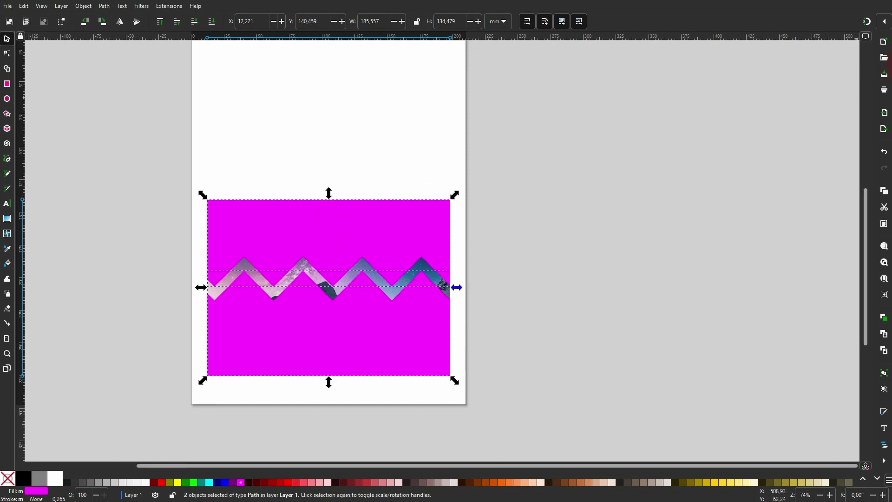
{"action": "left_click", "coordinate": [885, 22]}
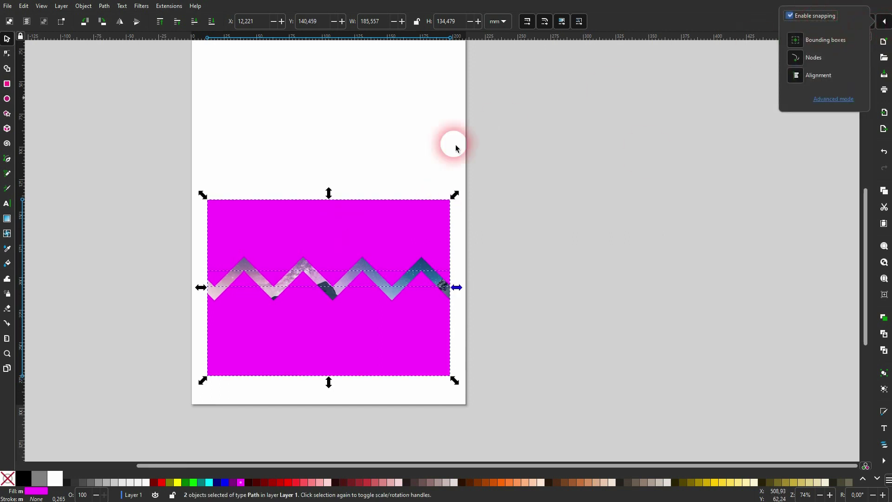
{"action": "left_click", "coordinate": [333, 220]}
{"action": "left_click_drag", "start_coordinate": [335, 222], "coordinate": [334, 227]}
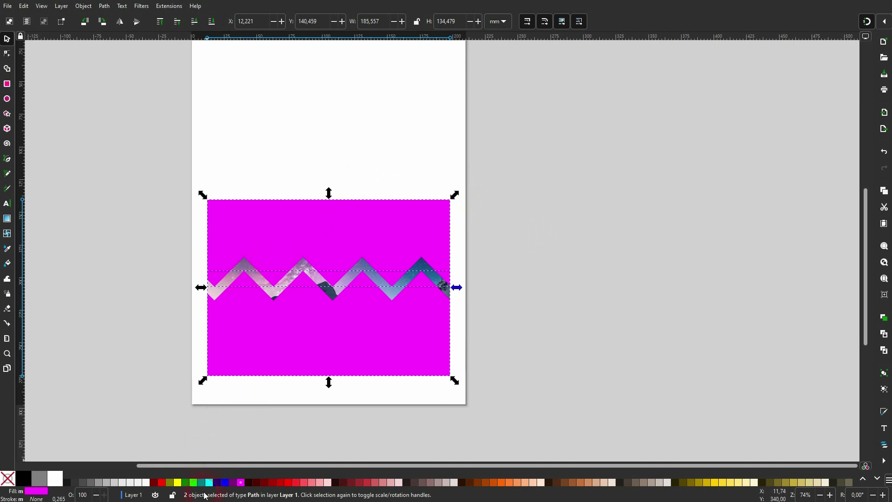
Merge the two magenta pieces with Path > Combine and select them together with the photo.
{"action": "left_click", "coordinate": [105, 7]}
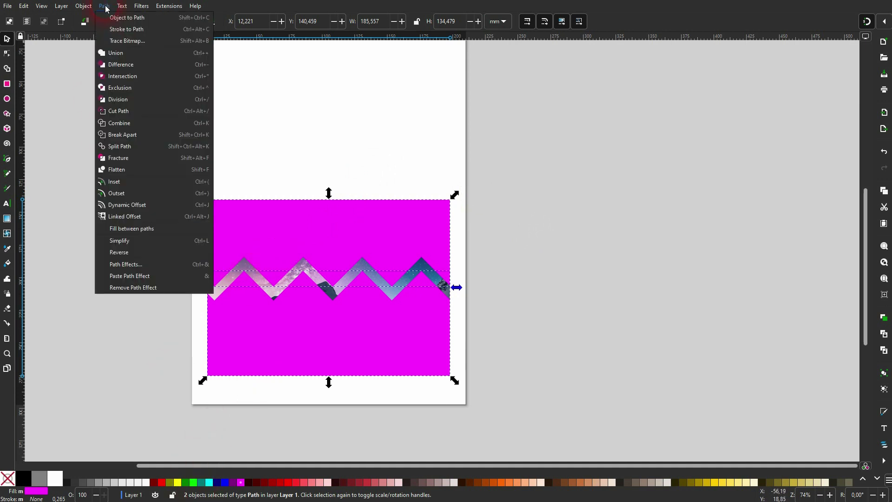
{"action": "left_click", "coordinate": [119, 123]}
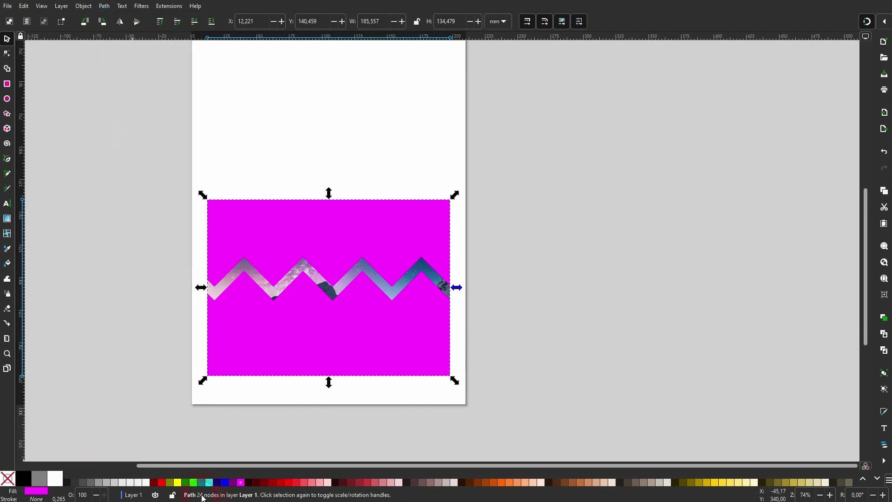
{"action": "left_click_drag", "start_coordinate": [79, 436], "coordinate": [599, 110]}
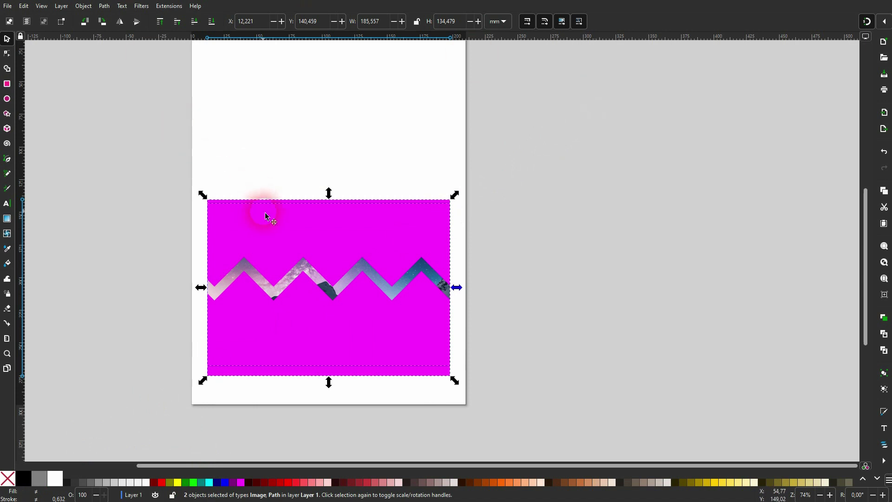
Apply Set Clip from the context menu so the combined shape clips the photo.
{"action": "right_click", "coordinate": [276, 226]}
{"action": "left_click", "coordinate": [365, 382]}
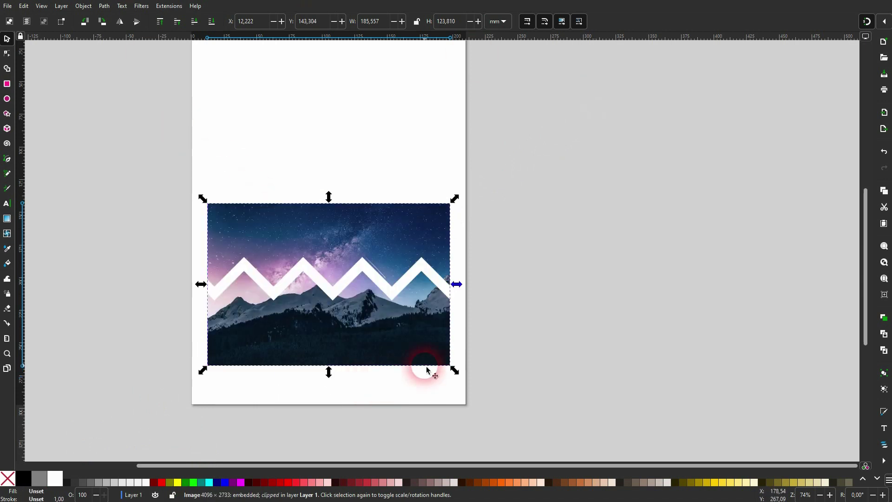
{"action": "left_click", "coordinate": [565, 229]}
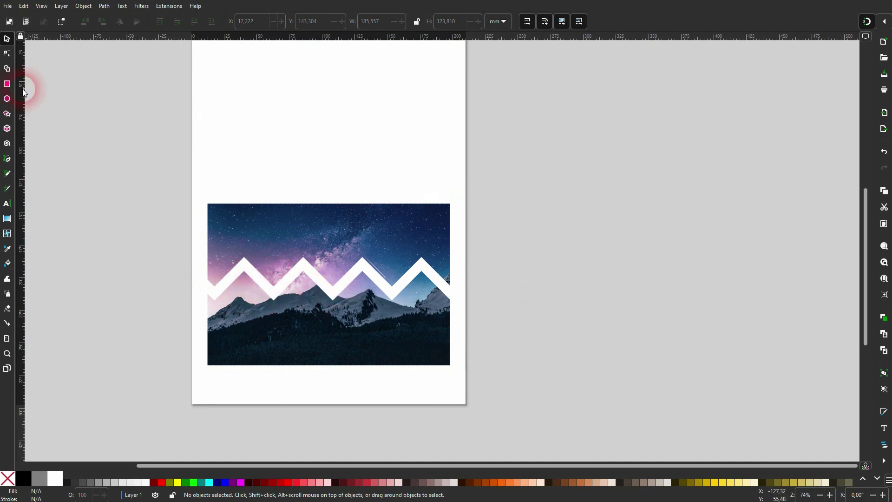
Draw a test rectangle beside the page with the Rectangle tool.
{"action": "left_click", "coordinate": [7, 83]}
{"action": "left_click_drag", "start_coordinate": [251, 79], "coordinate": [524, 293]}
{"action": "left_click", "coordinate": [7, 39]}
{"action": "left_click", "coordinate": [546, 270]}
{"action": "key", "text": "Delete"}
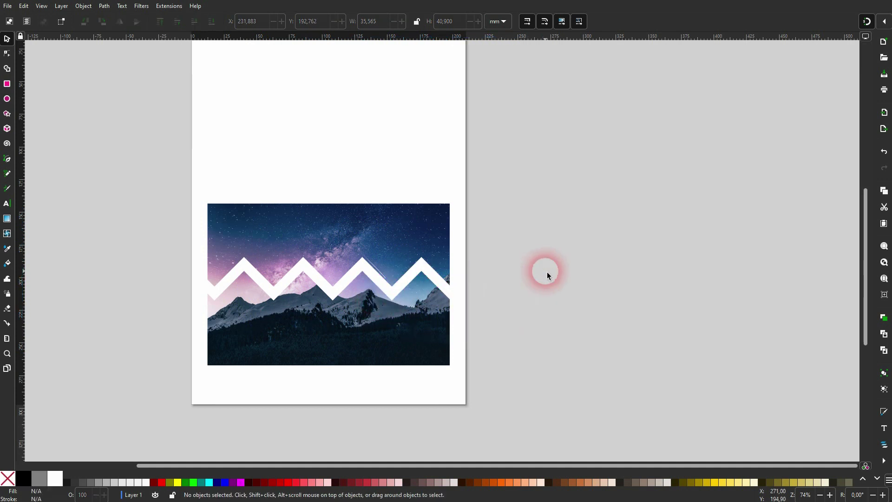